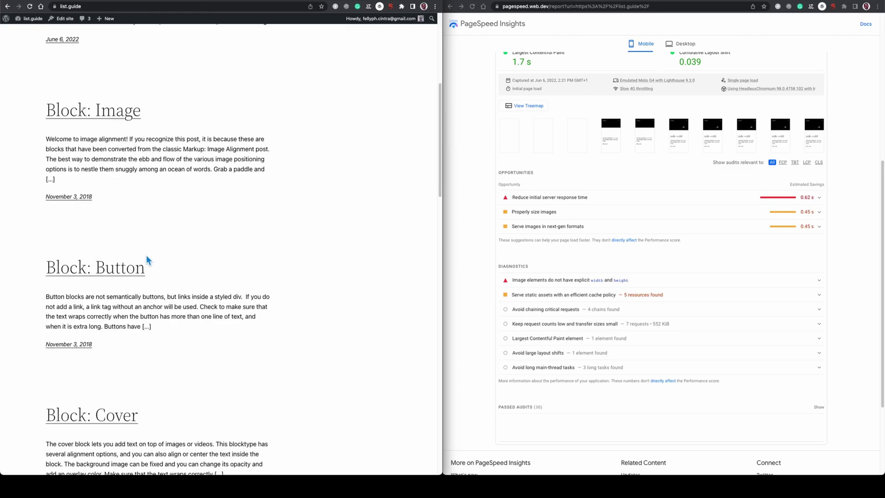
# Go to the site's WordPress admin, look at the posts list, and open the list of installed plugins.
pyautogui.scroll(6, 152, 267)
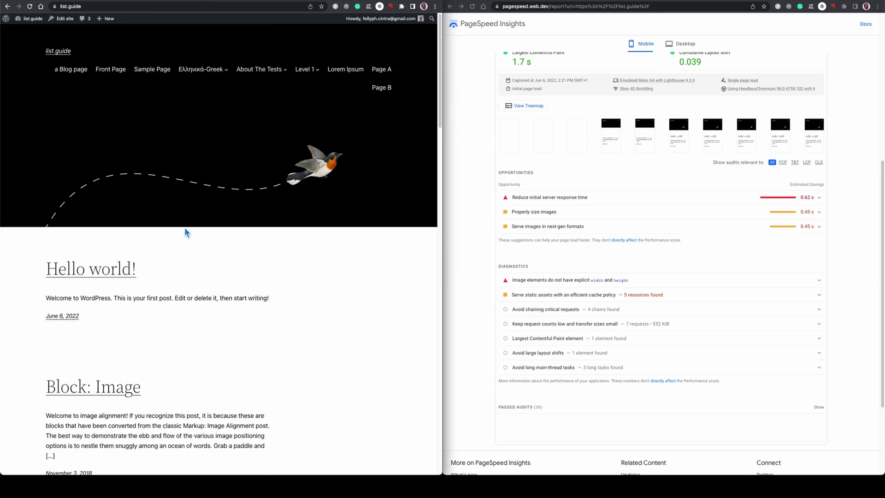
pyautogui.click(95, 1)
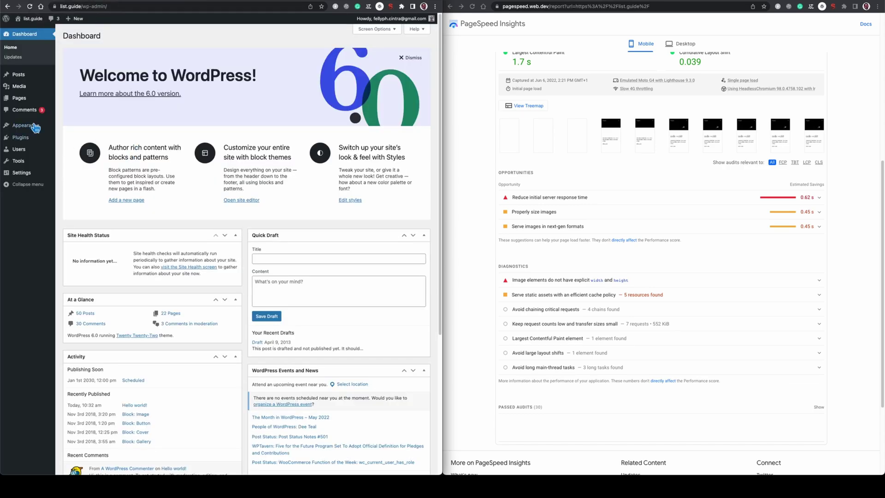
pyautogui.click(26, 78)
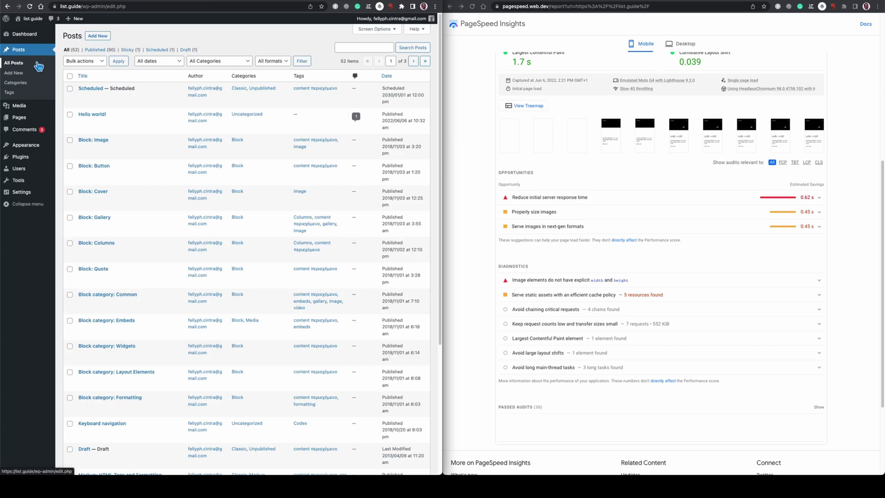
pyautogui.click(23, 157)
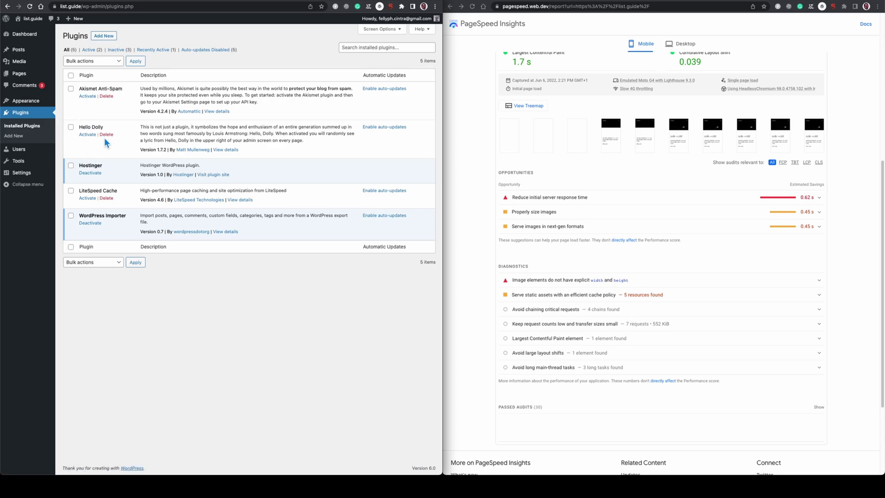
pyautogui.moveTo(32, 102)
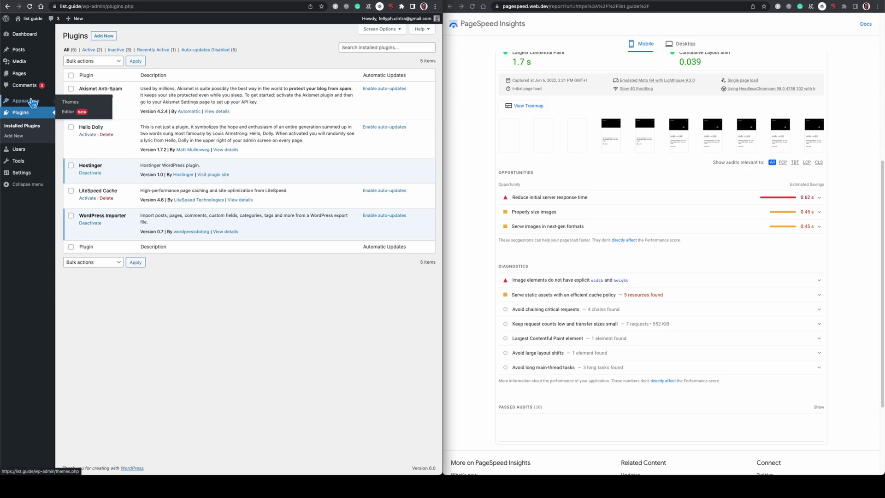
pyautogui.scroll(6, 634, 210)
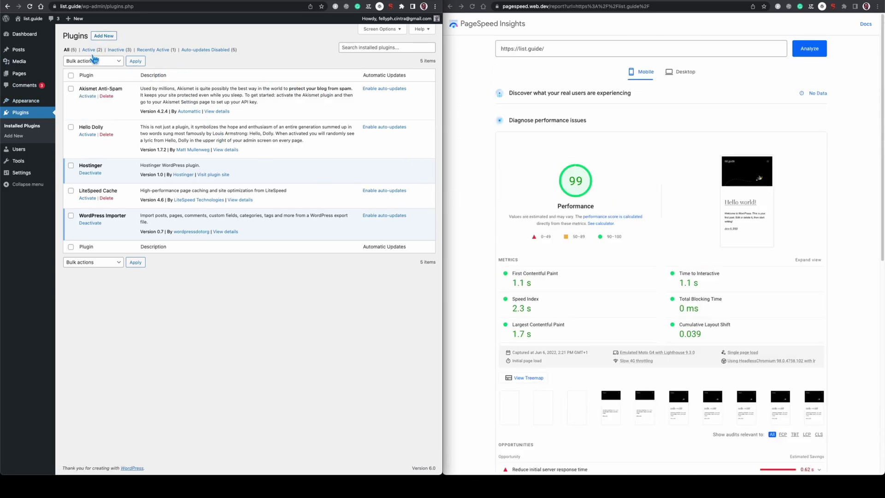
# Install Contact Form 7, Yoast SEO and Classic Editor from the popular plugins, and activate Akismet Spam Protection.
pyautogui.click(104, 36)
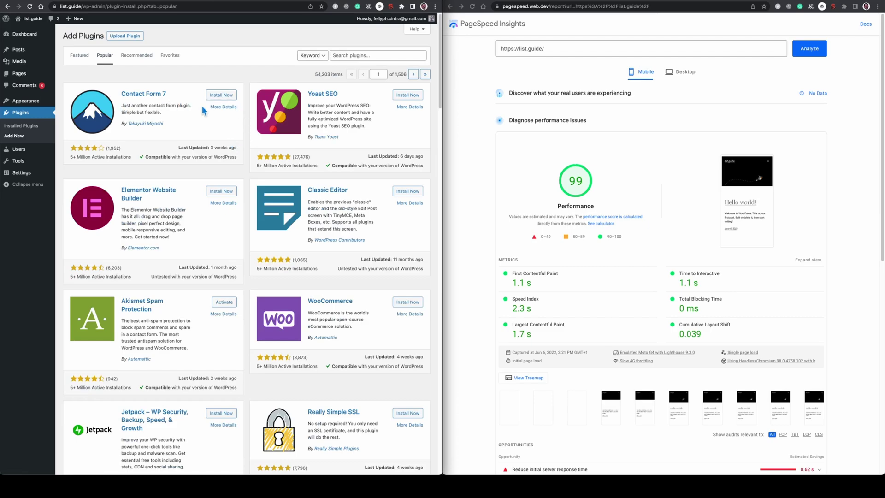
pyautogui.click(225, 97)
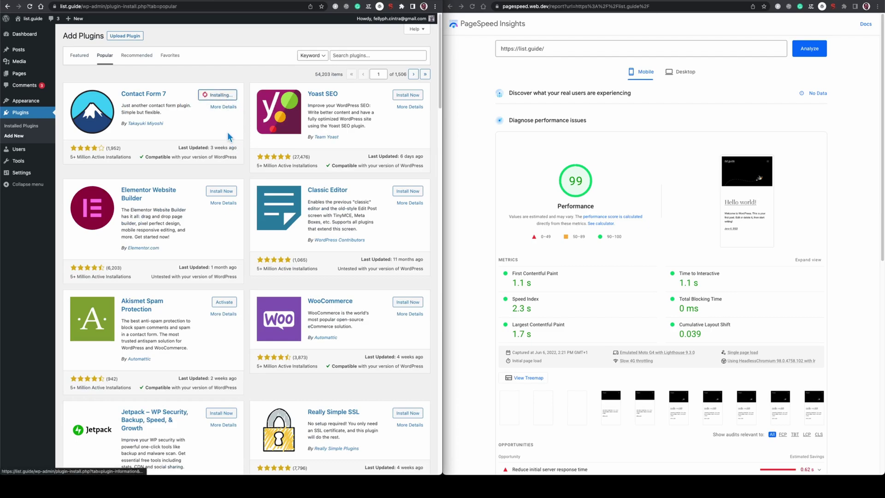
pyautogui.click(407, 95)
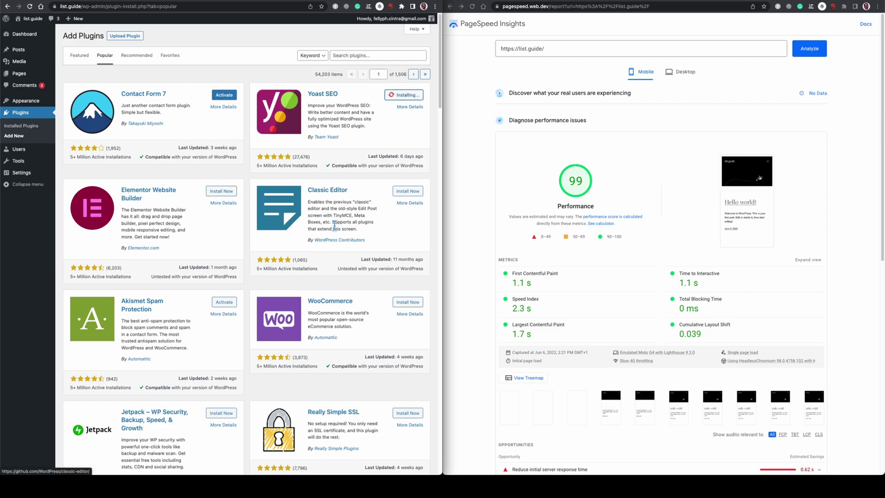
pyautogui.scroll(-1, 366, 229)
pyautogui.click(402, 169)
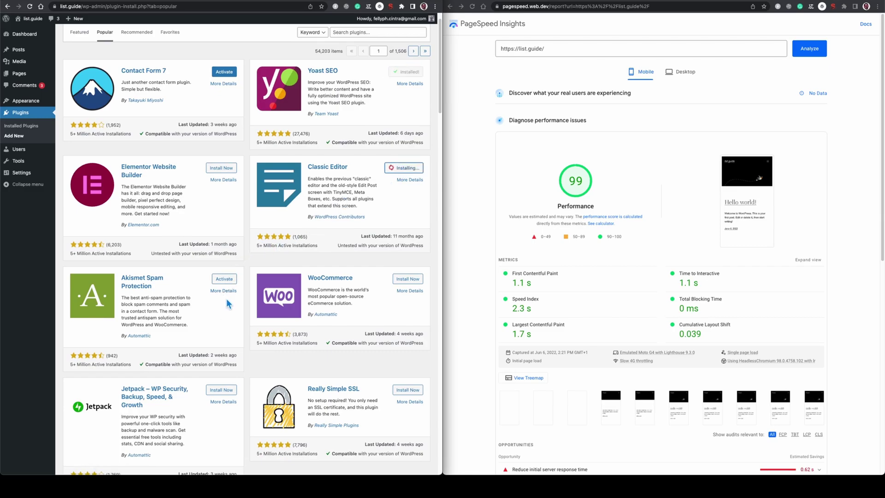
pyautogui.scroll(-5, 226, 297)
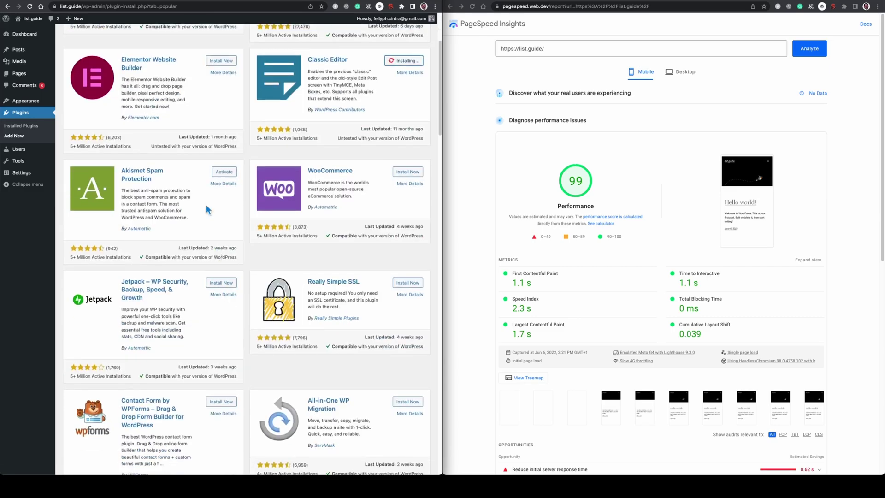
pyautogui.click(229, 173)
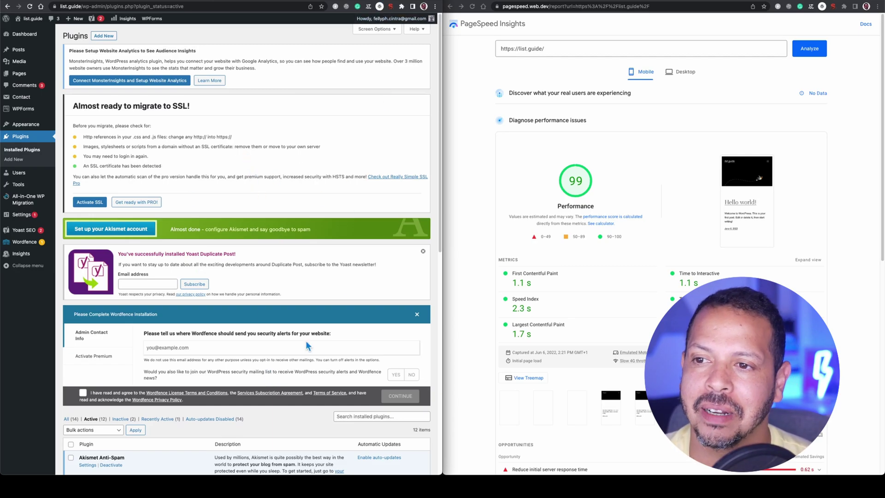
# Review the list of active plugins on the site.
pyautogui.scroll(-2, 307, 343)
pyautogui.scroll(-5, 307, 345)
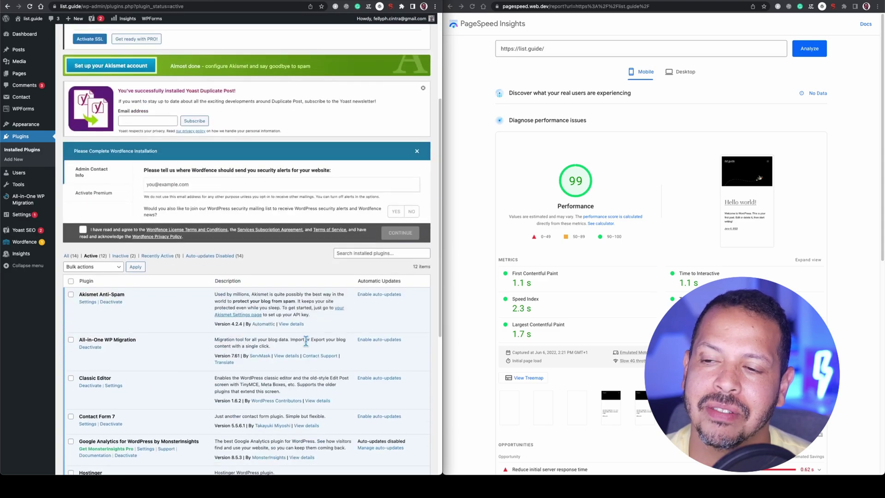
pyautogui.scroll(-6, 306, 343)
pyautogui.scroll(12, 304, 345)
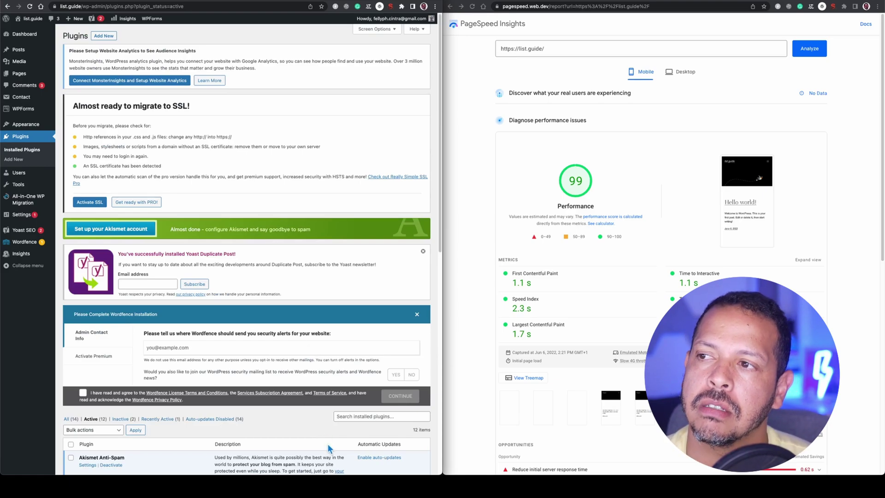
pyautogui.click(464, 132)
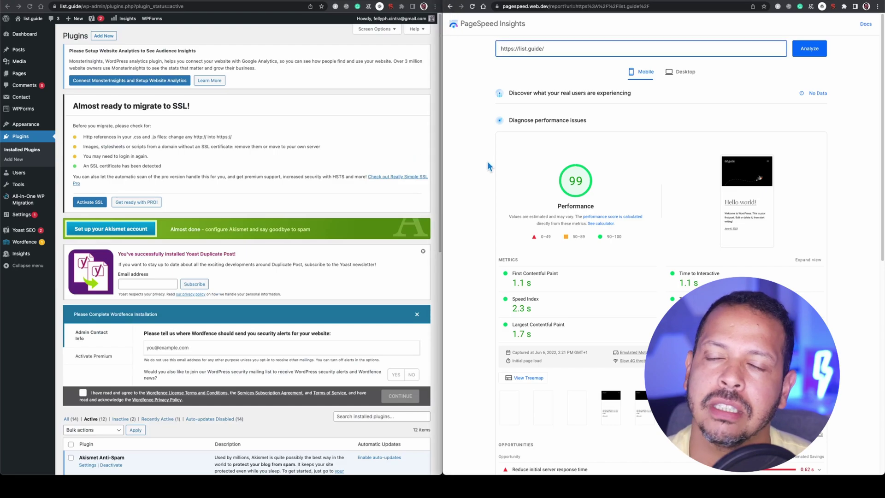
pyautogui.click(817, 54)
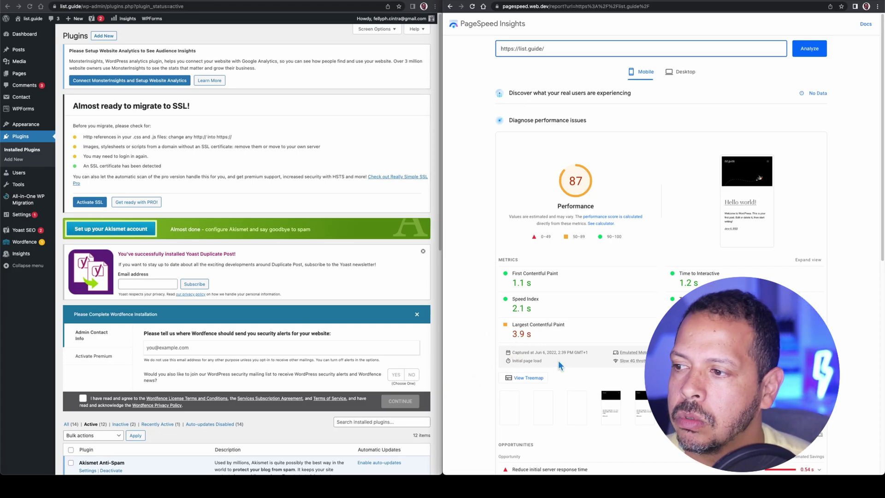
pyautogui.scroll(-6, 563, 362)
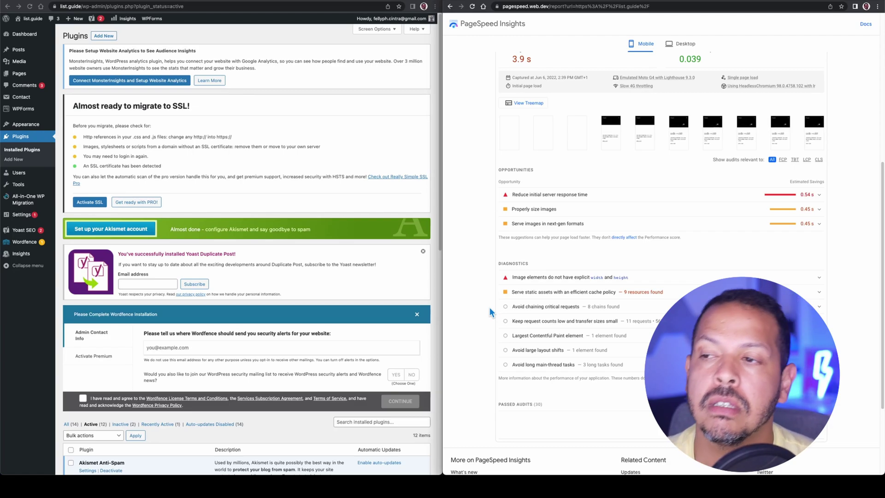
pyautogui.scroll(6, 490, 312)
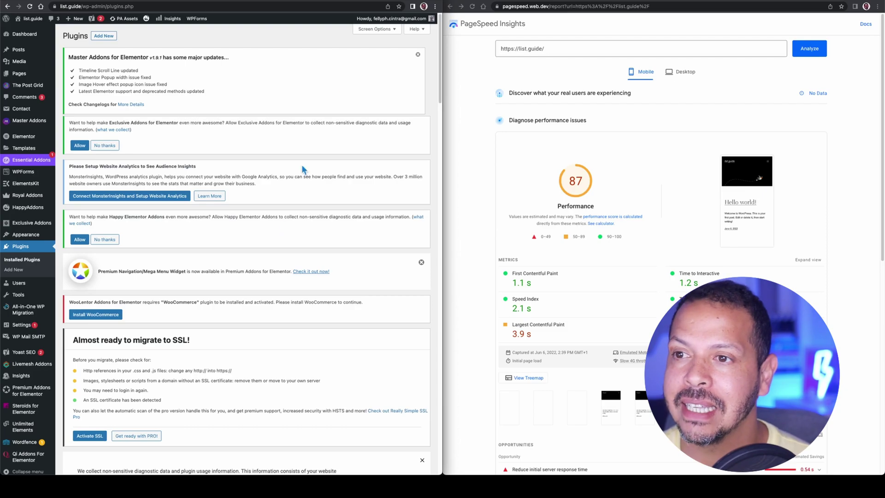
# Look through the admin notices and the installed plugins, including the Elementor add-ons.
pyautogui.scroll(-3, 365, 218)
pyautogui.scroll(-10, 366, 219)
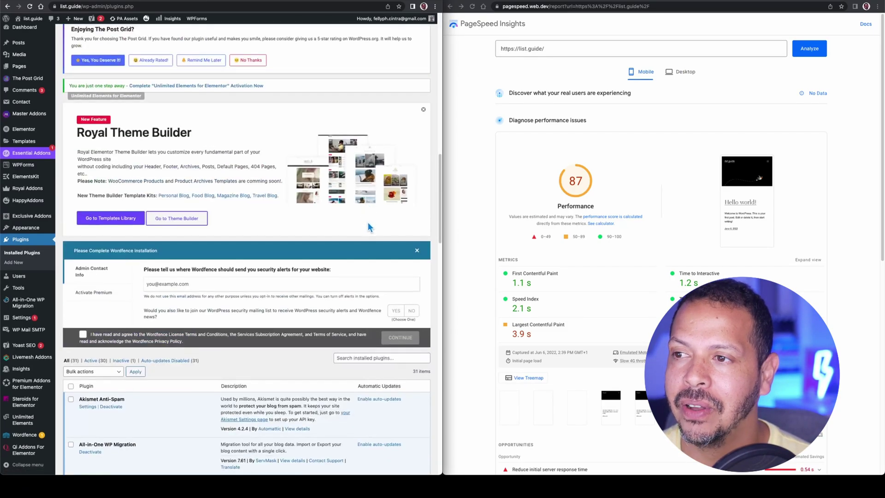
pyautogui.scroll(-6, 367, 222)
pyautogui.scroll(20, 368, 222)
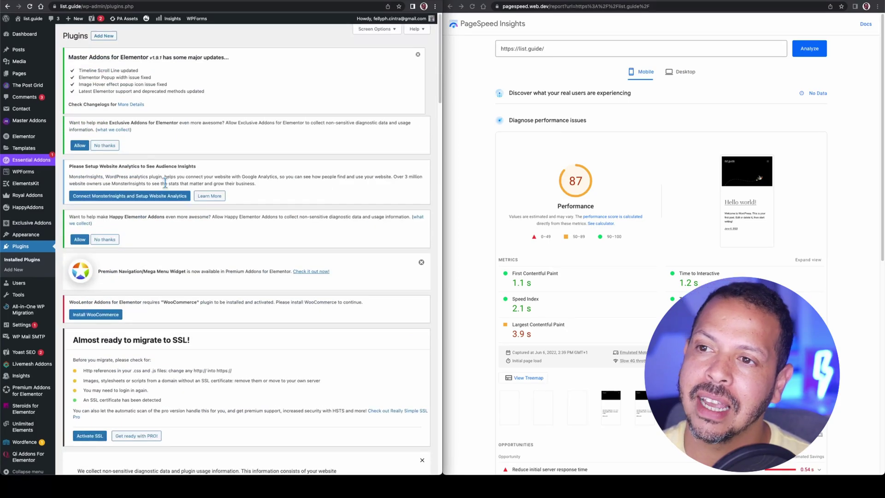
pyautogui.scroll(-15, 262, 347)
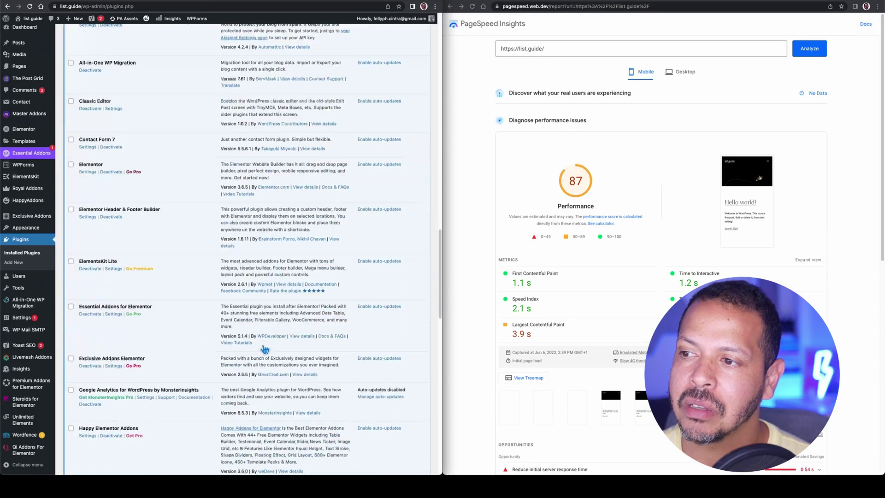
pyautogui.scroll(15, 262, 344)
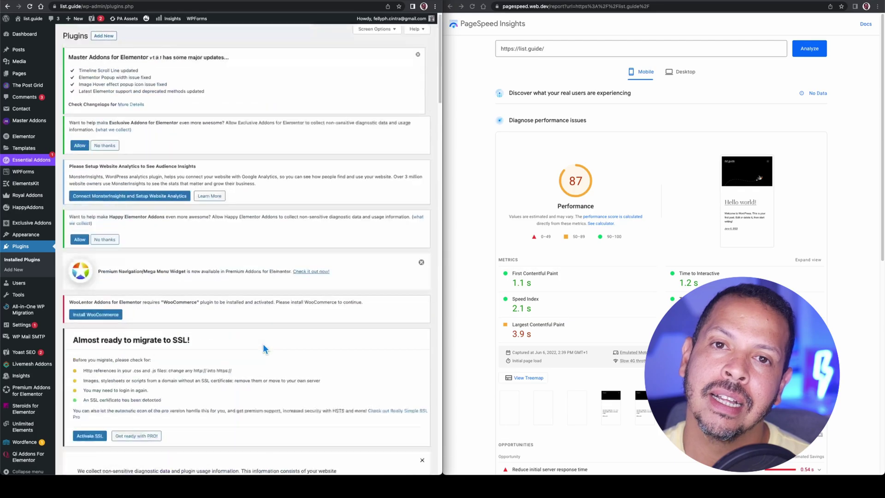
# Dismiss the Master Addons and Premium Navigation/Mega Menu Widget notices, and decline the Happy Elementor Addons and plugin usage data-collection requests.
pyautogui.click(418, 55)
pyautogui.click(421, 192)
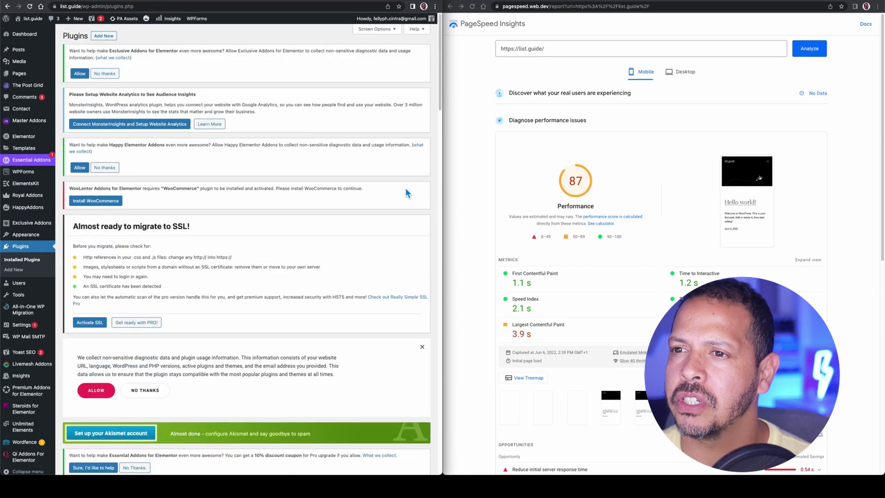
pyautogui.click(105, 168)
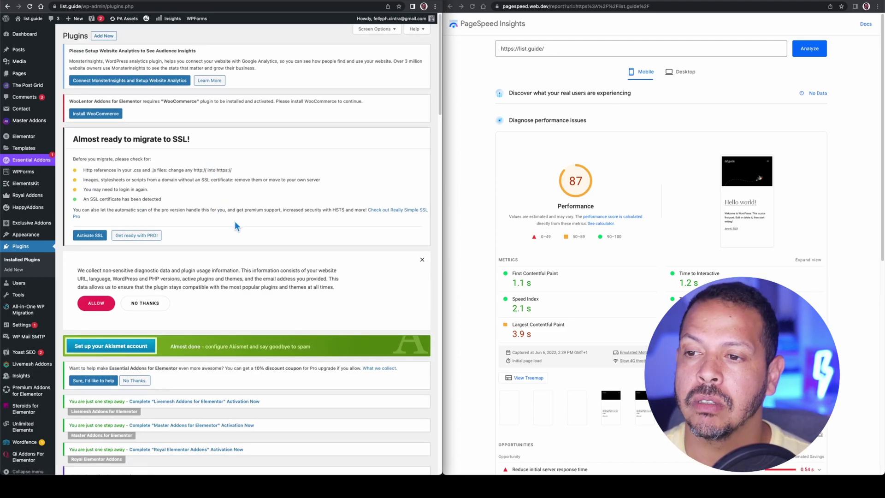
pyautogui.click(145, 303)
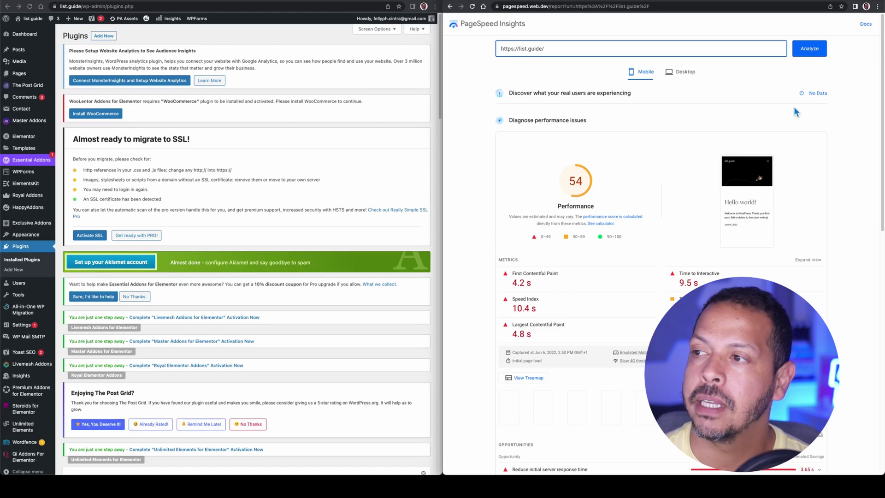
# Show the desktop results of the PageSpeed Insights report.
pyautogui.click(681, 72)
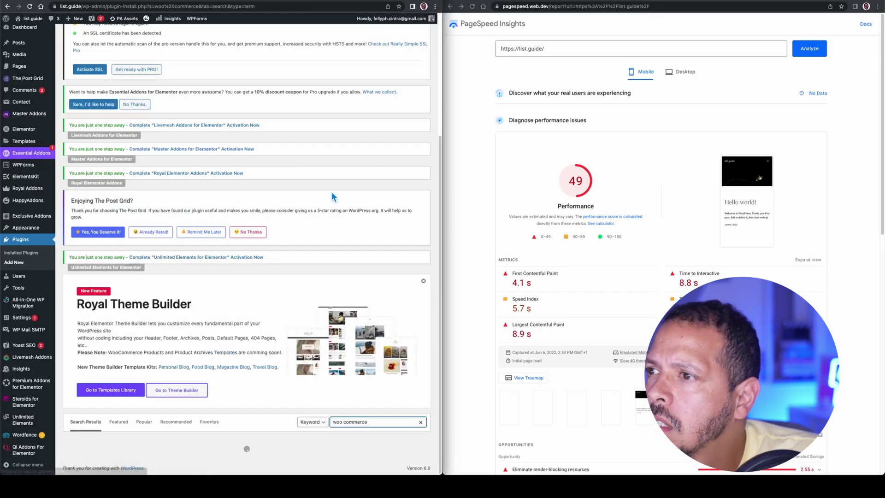
# Install more "woo commerce" search results, including Maximum Products per User, Custom Checkout Fields, Image Optimization For SEO, Full Woo Commerce Admin and Order Status Rules.
pyautogui.scroll(-10, 323, 276)
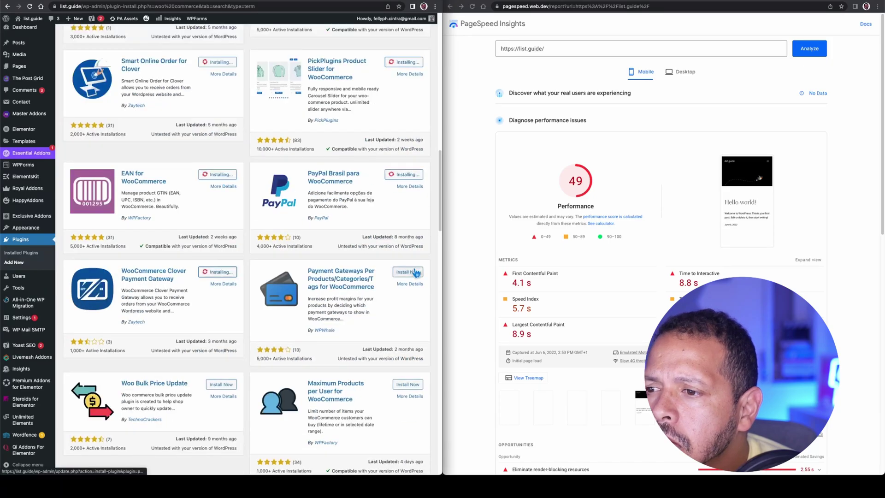
pyautogui.click(408, 384)
pyautogui.scroll(-6, 322, 277)
pyautogui.click(217, 224)
pyautogui.scroll(-4, 323, 277)
pyautogui.click(217, 204)
pyautogui.click(404, 204)
pyautogui.click(403, 308)
pyautogui.click(216, 307)
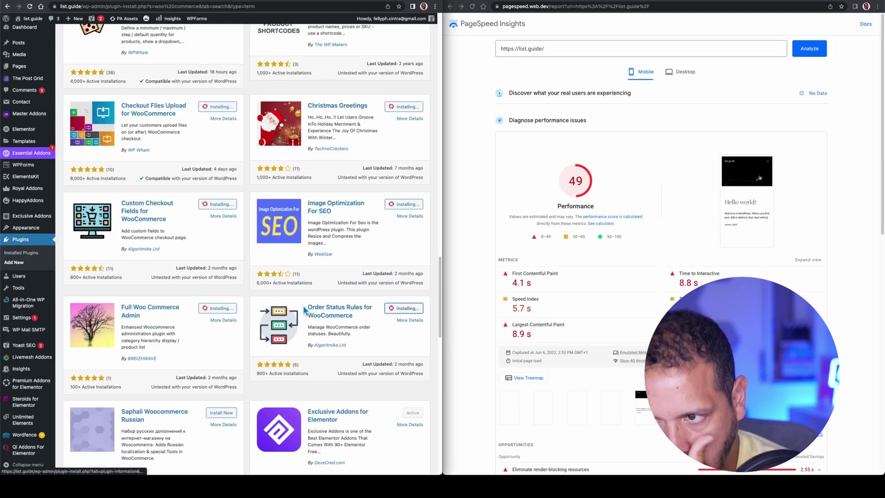
pyautogui.scroll(-4, 305, 310)
pyautogui.click(404, 342)
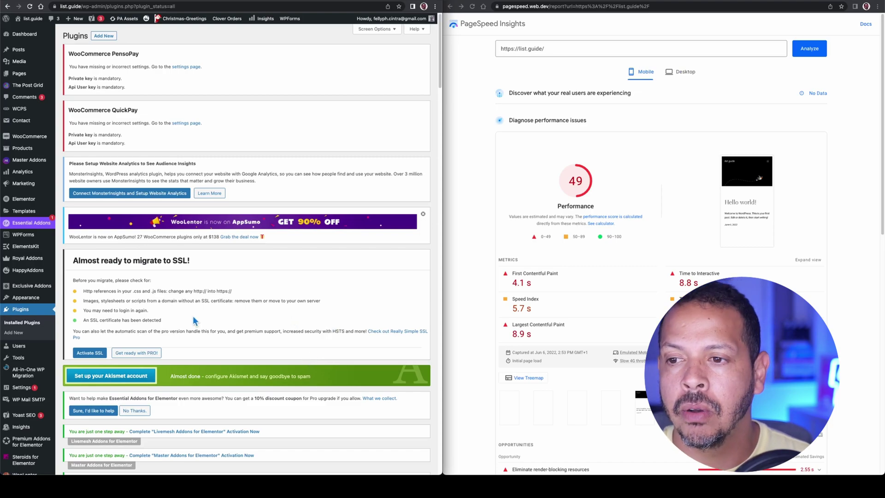
# Filter the installed plugins to the active ones and look through the list.
pyautogui.scroll(-10, 204, 318)
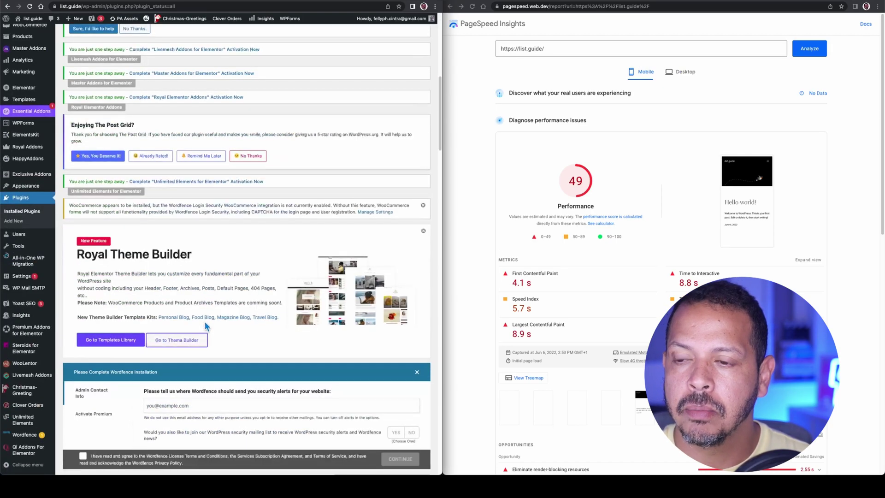
pyautogui.scroll(-5, 204, 321)
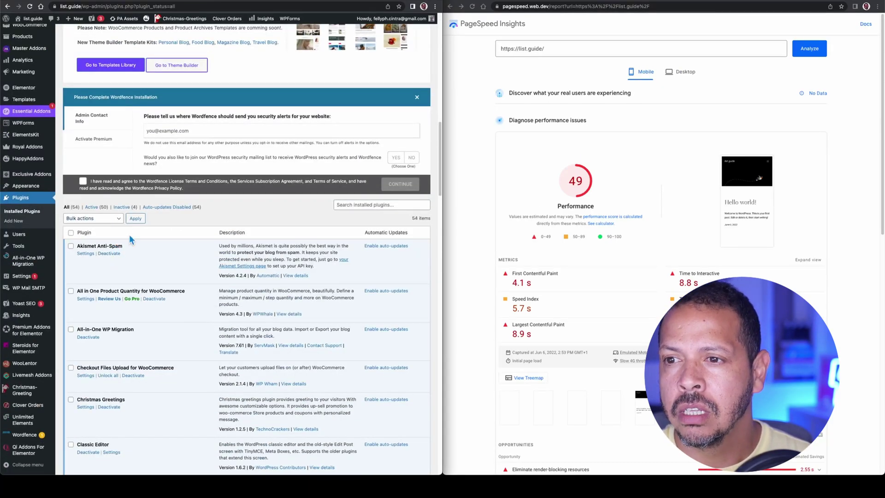
pyautogui.click(92, 206)
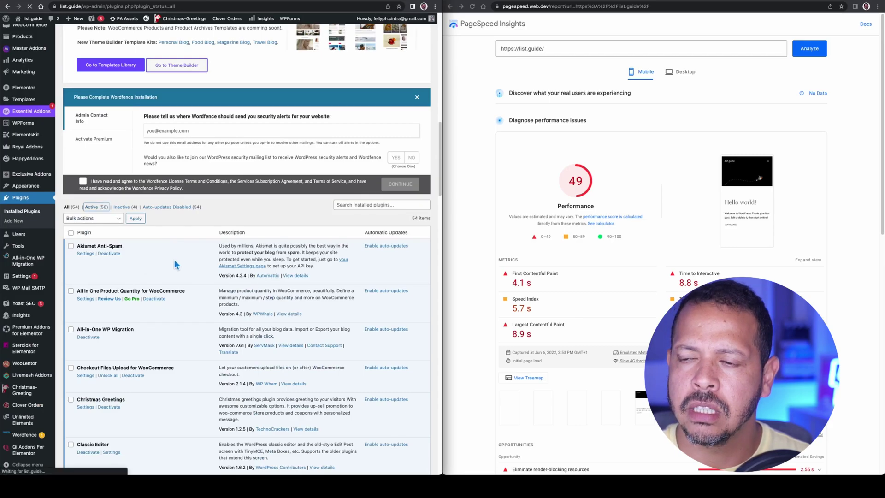
pyautogui.scroll(-15, 178, 281)
pyautogui.scroll(-1, 195, 318)
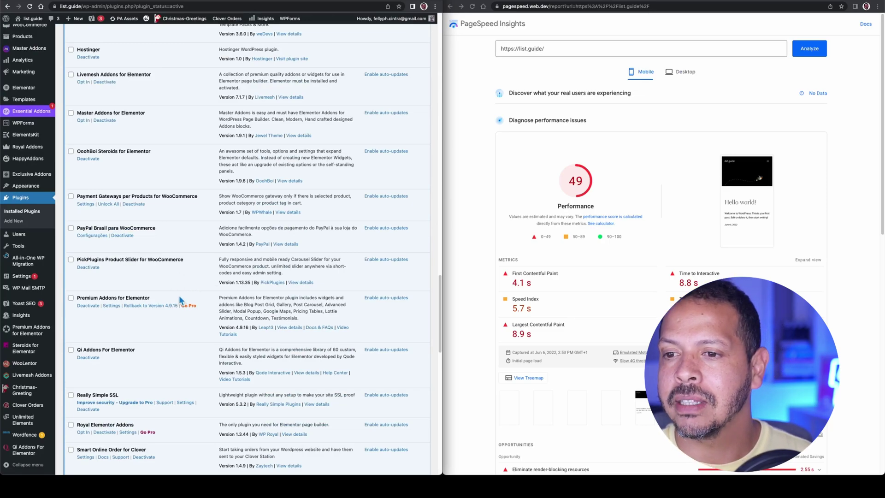
pyautogui.scroll(-1, 26, 391)
pyautogui.scroll(20, 69, 369)
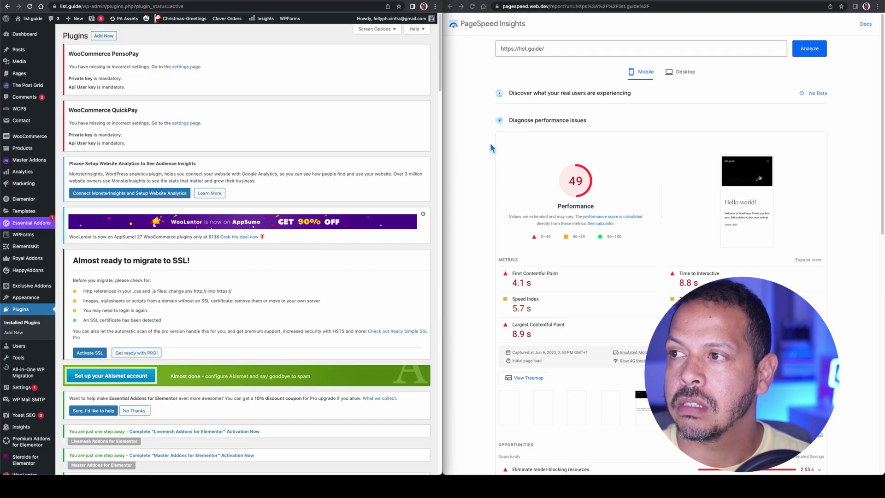
pyautogui.click(469, 152)
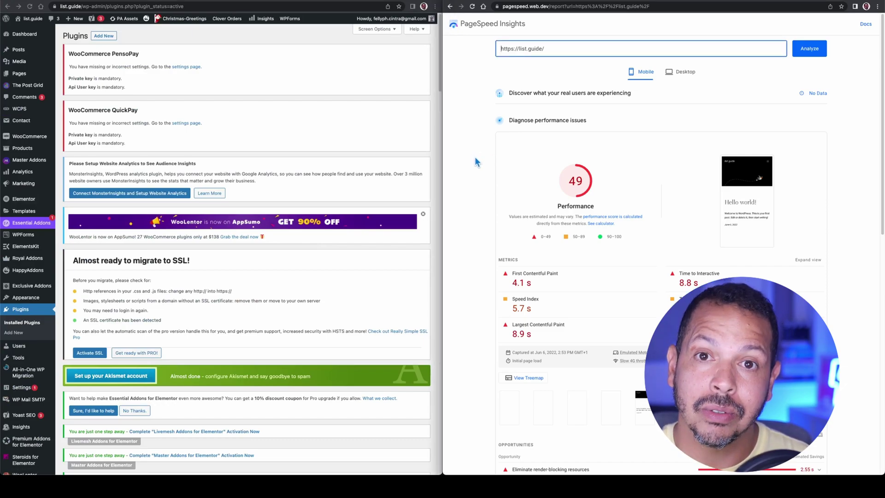
pyautogui.click(810, 53)
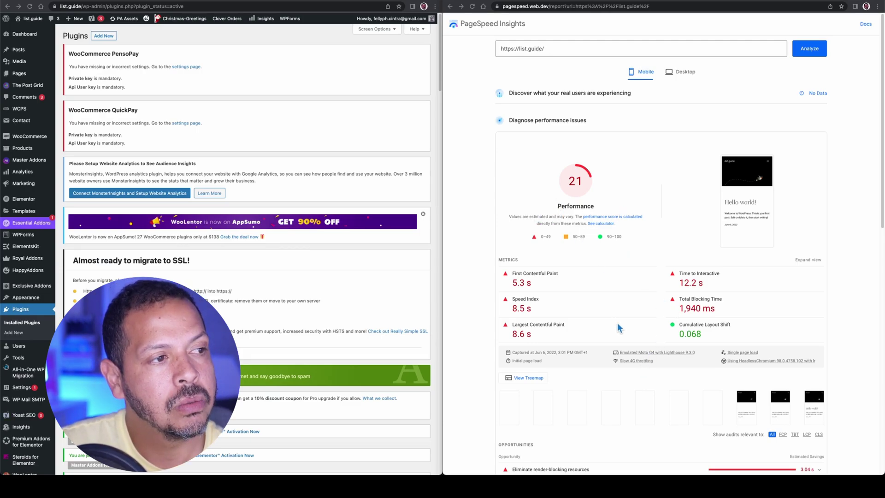
pyautogui.scroll(-7, 619, 328)
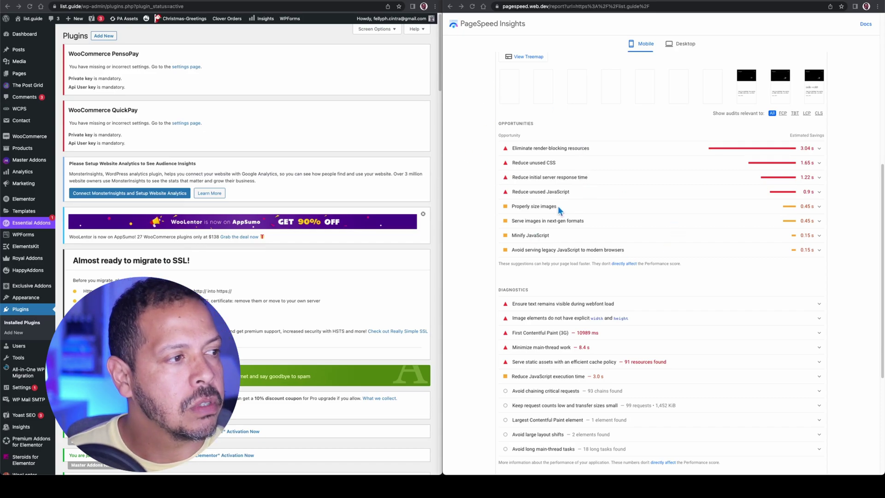
pyautogui.scroll(-5, 571, 216)
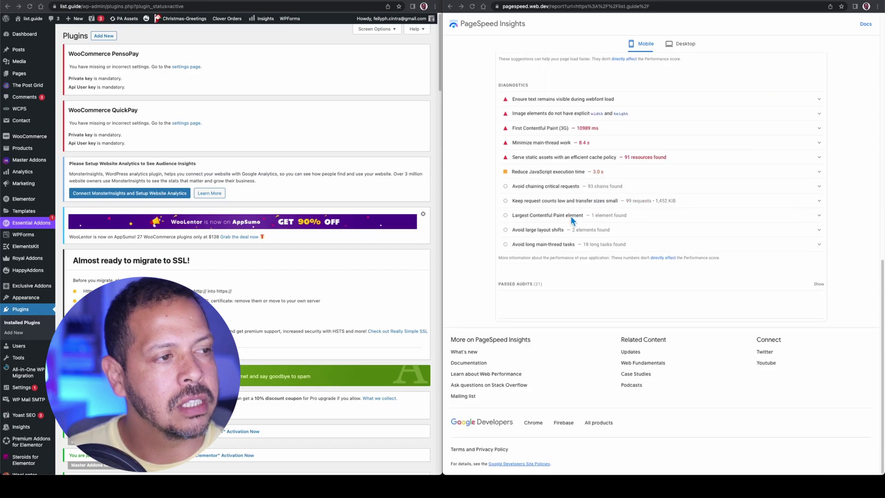
pyautogui.scroll(12, 571, 215)
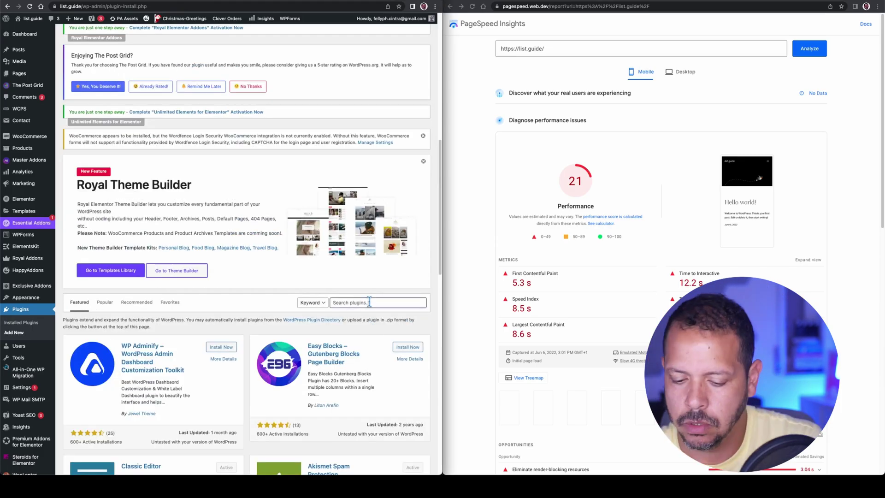
# Search for "GDPR" plugins and install Complianz, CookieYes and GDPR Cookie Compliance.
pyautogui.write('GDPR')
pyautogui.scroll(-3, 247, 295)
pyautogui.click(222, 233)
pyautogui.click(402, 233)
pyautogui.click(232, 363)
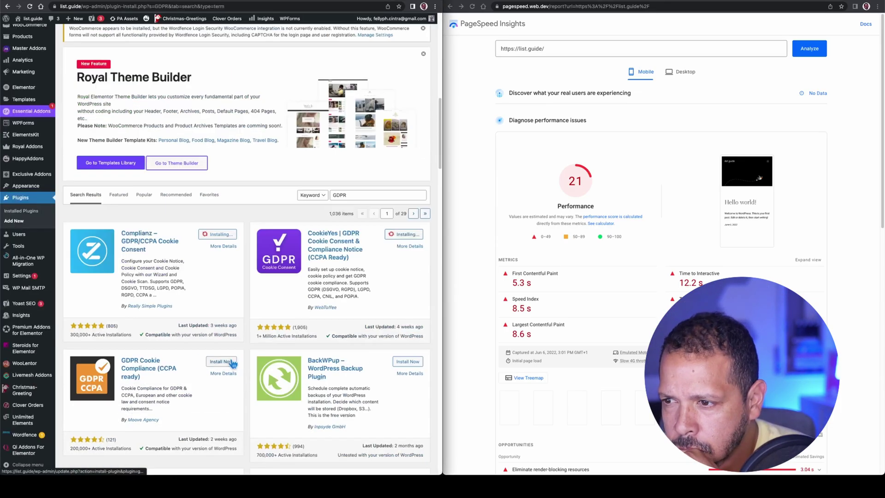
# Search for "Lightbox" plugins and install Photonic Gallery & Lightbox, Simple Lightbox and another result further down the list.
pyautogui.scroll(3, 247, 323)
pyautogui.moveTo(352, 291); pyautogui.dragTo(285, 292)
pyautogui.write('Lightbox')
pyautogui.click(221, 330)
pyautogui.click(408, 330)
pyautogui.scroll(-8, 247, 323)
pyautogui.click(218, 308)
# Replace the plugin search with "structure data" and look through the results.
pyautogui.scroll(8, 246, 323)
pyautogui.doubleClick(343, 318)
pyautogui.press('BackSpace')
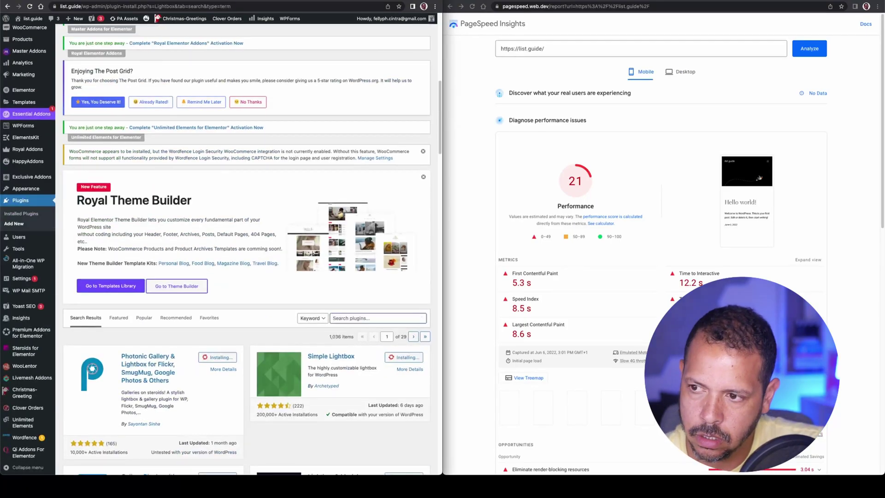
pyautogui.write('structure data')
pyautogui.scroll(-10, 296, 238)
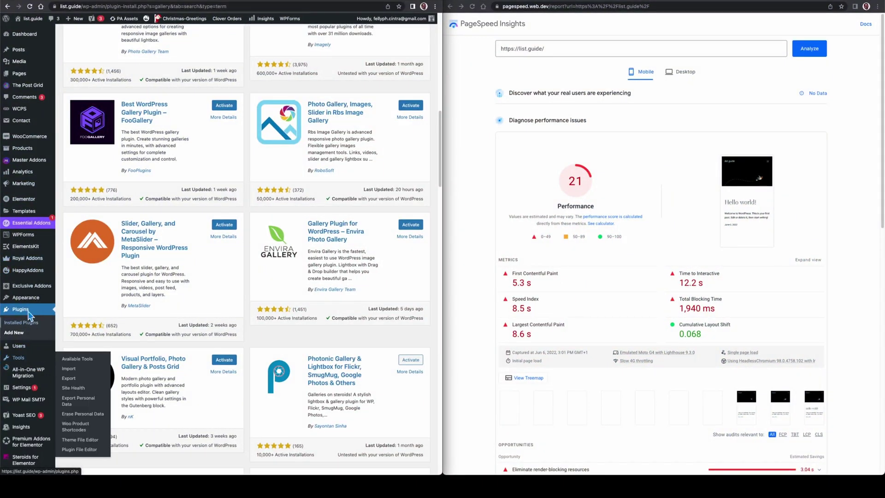
# Open the installed plugins list, filter it to the inactive ones and look through them.
pyautogui.click(44, 310)
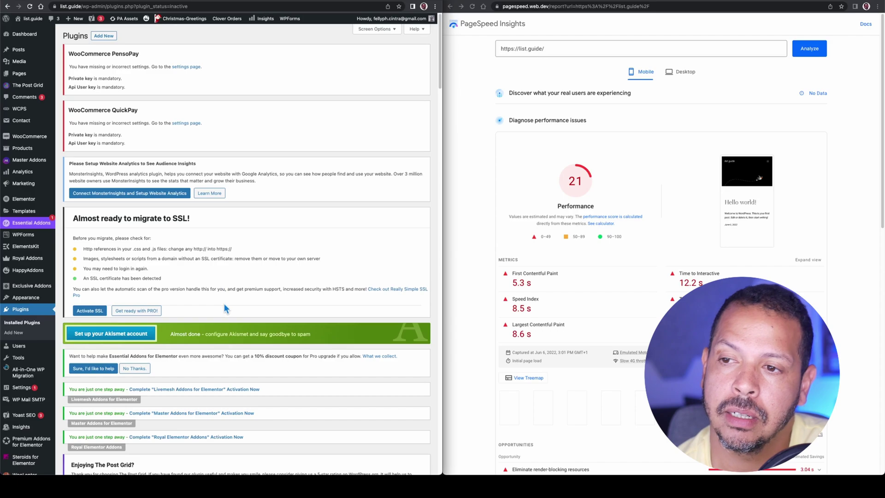
pyautogui.scroll(-10, 224, 308)
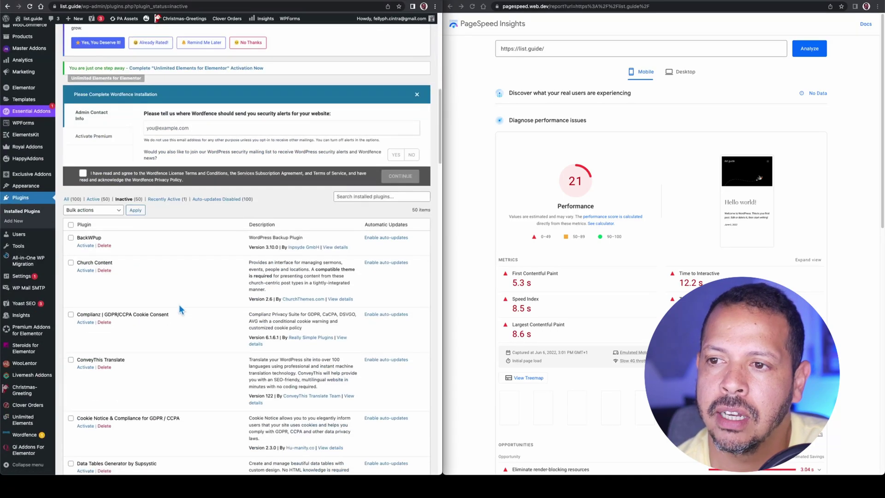
pyautogui.scroll(-1, 179, 304)
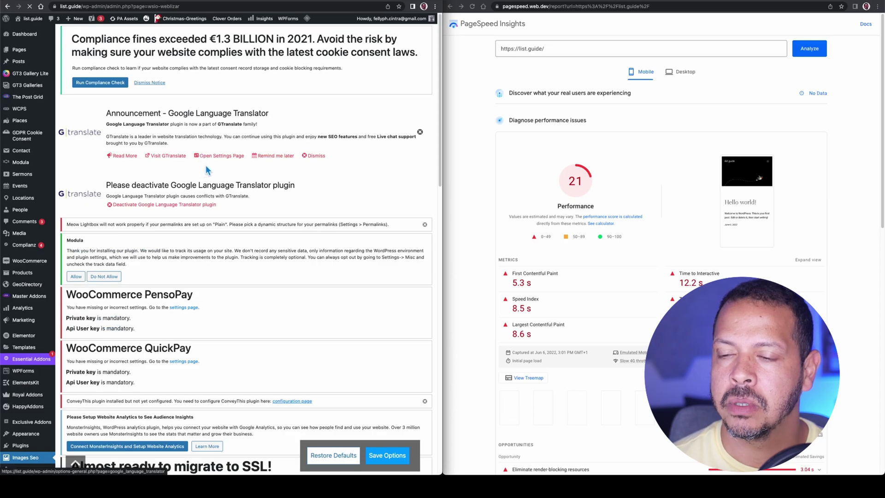
# Look through the admin notices and the Image Optimization For SEO settings on the Images Seo page.
pyautogui.scroll(-3, 206, 165)
pyautogui.scroll(-2, 206, 165)
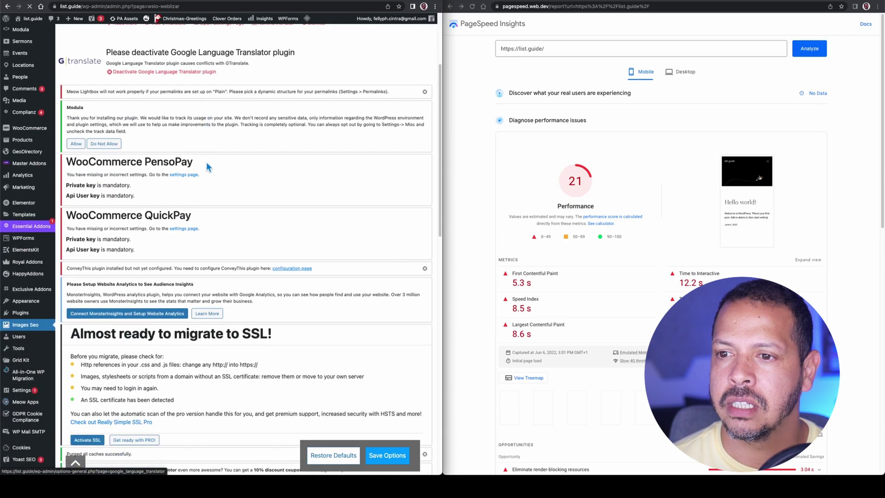
pyautogui.scroll(-3, 206, 162)
pyautogui.scroll(-10, 206, 162)
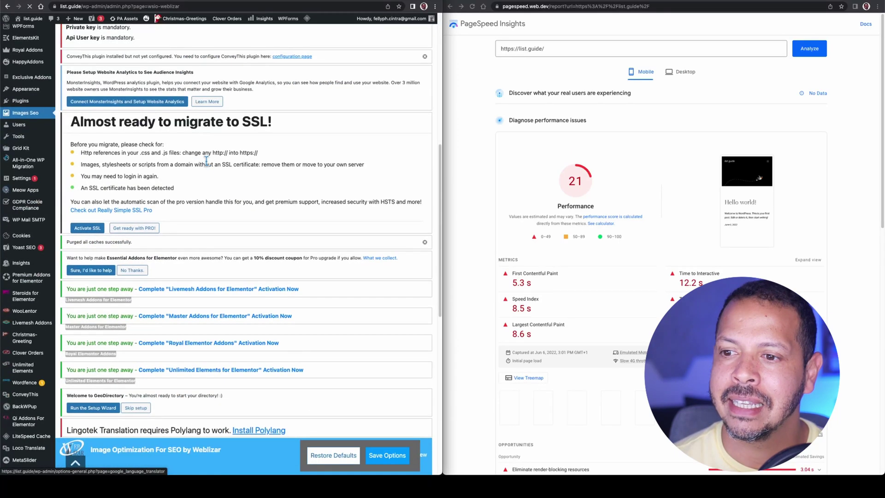
pyautogui.scroll(-8, 206, 165)
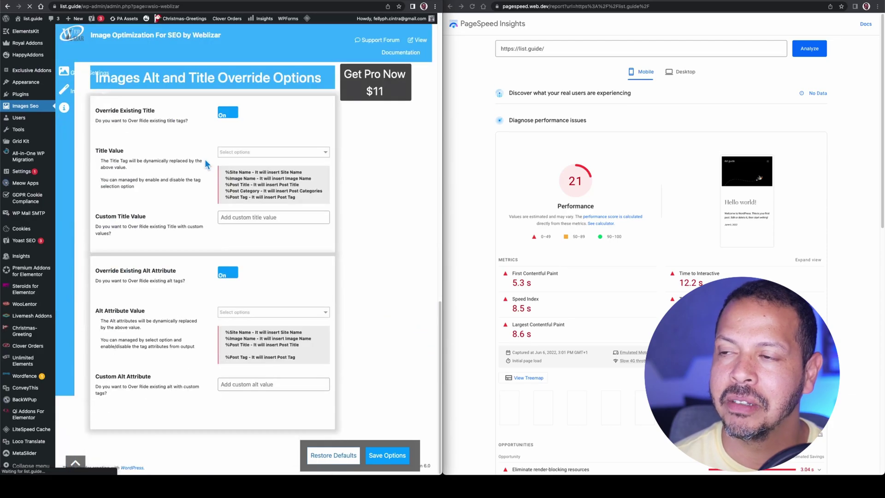
pyautogui.scroll(4, 139, 175)
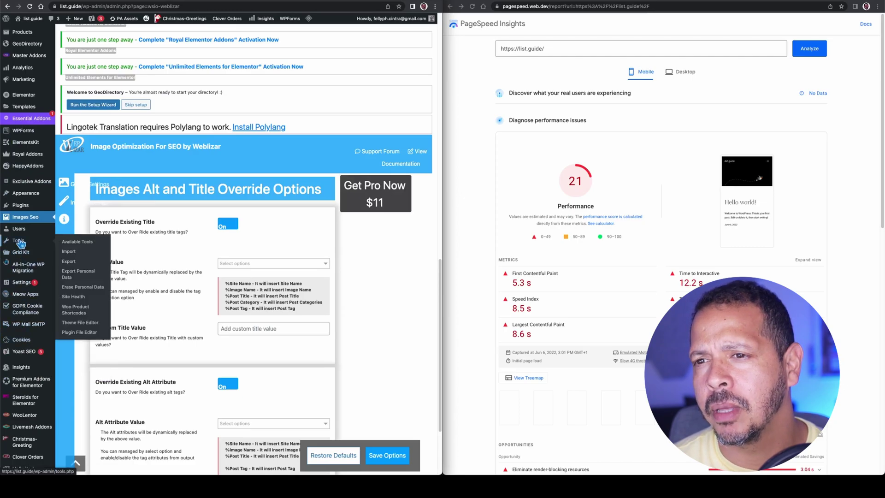
# Return to the installed plugins list and filter it to the inactive plugins.
pyautogui.click(20, 204)
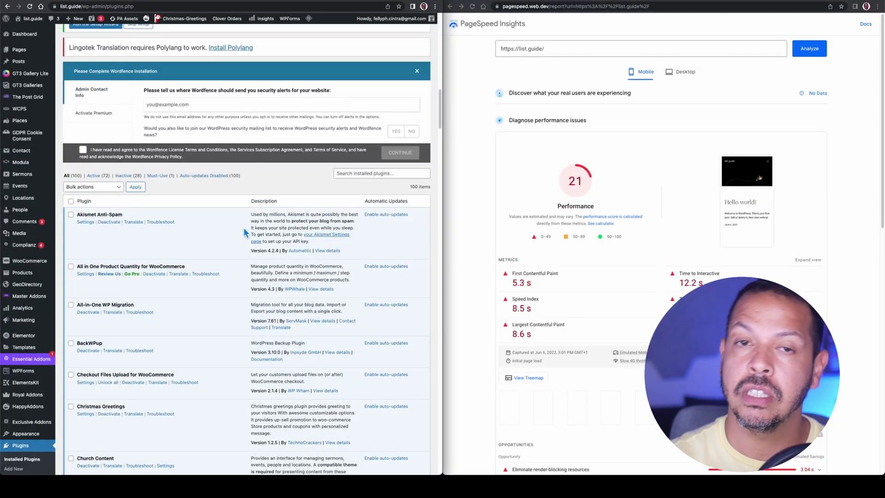
pyautogui.click(476, 142)
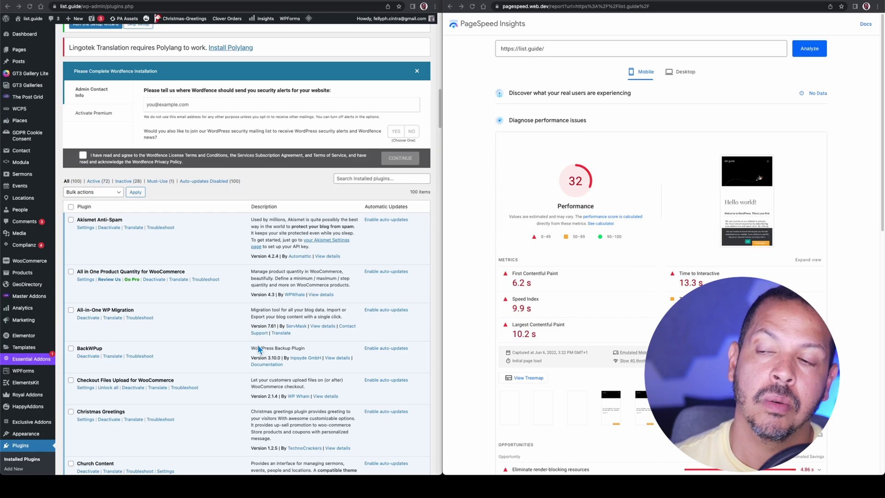
pyautogui.click(129, 181)
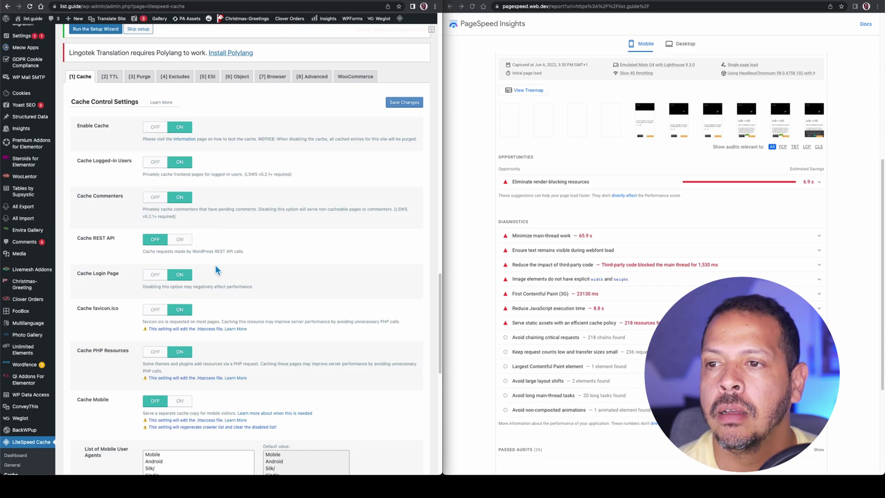
# Turn on Cache REST API in the LiteSpeed Cache control settings and save the changes.
pyautogui.scroll(-3, 215, 261)
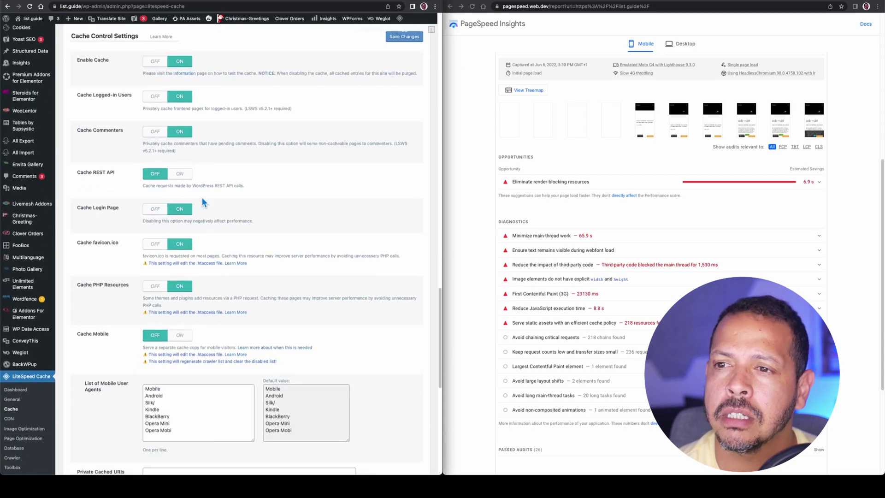
pyautogui.click(180, 177)
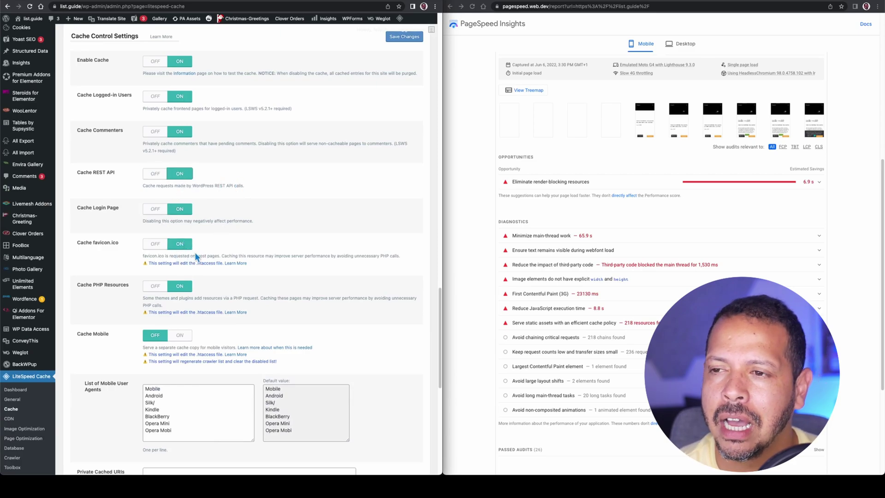
pyautogui.scroll(-4, 220, 272)
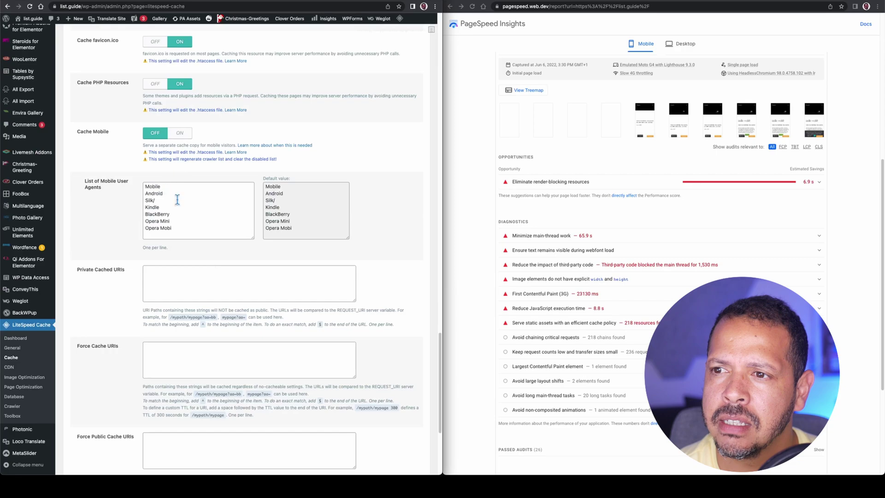
pyautogui.scroll(-4, 219, 262)
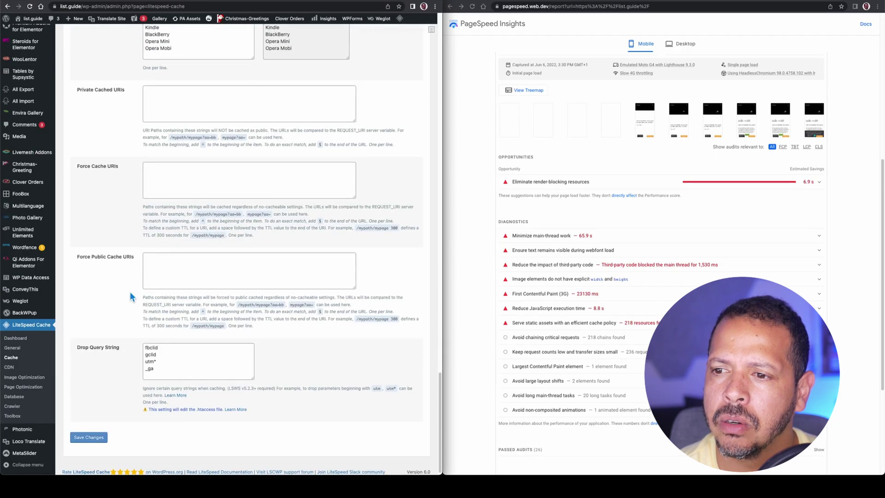
pyautogui.click(89, 437)
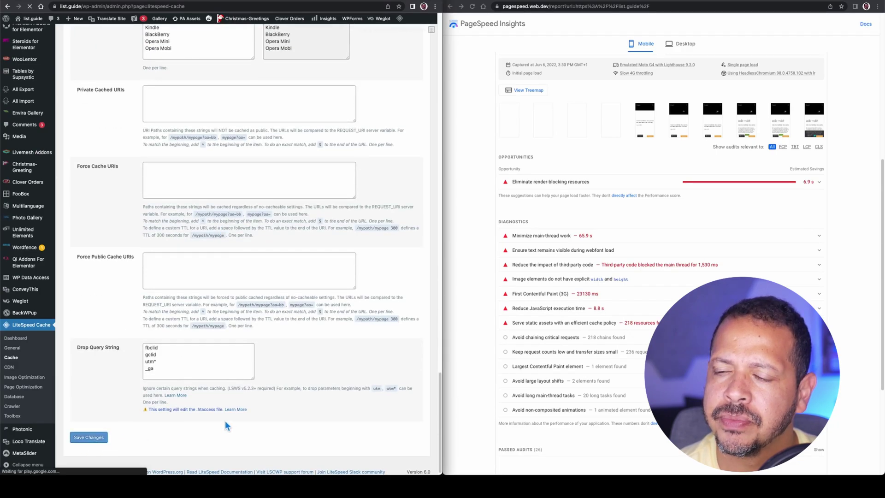
pyautogui.scroll(6, 576, 162)
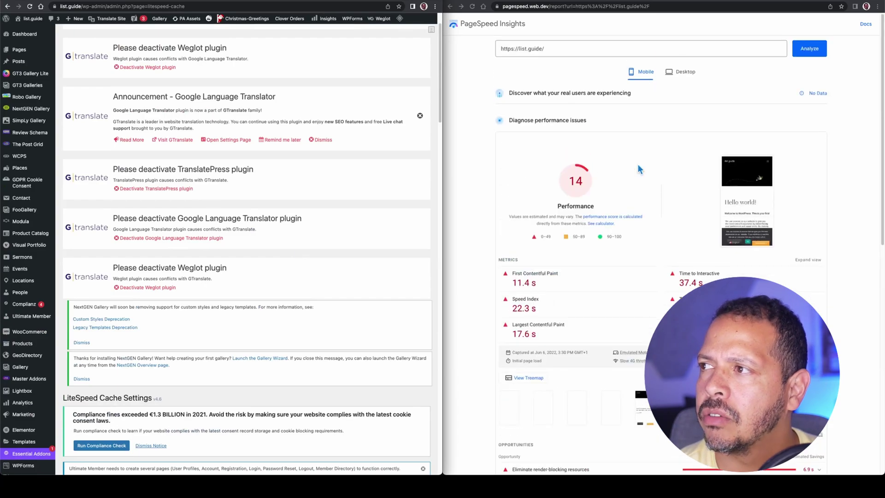
pyautogui.click(809, 50)
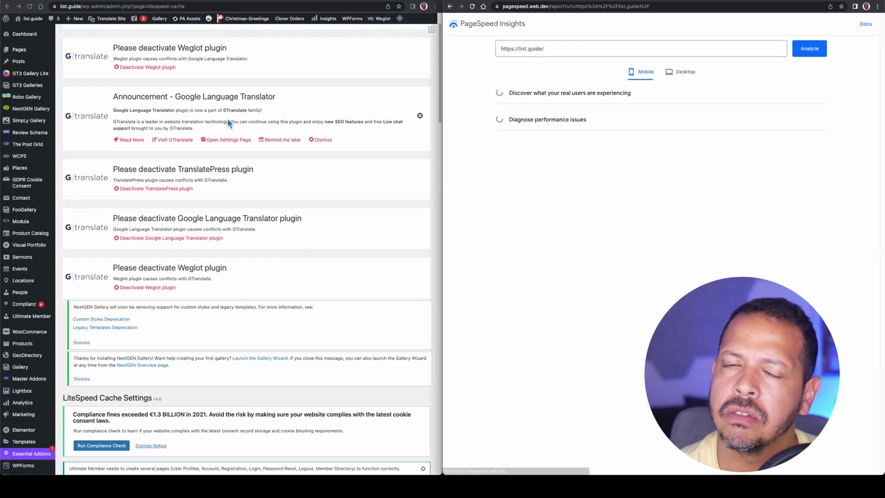